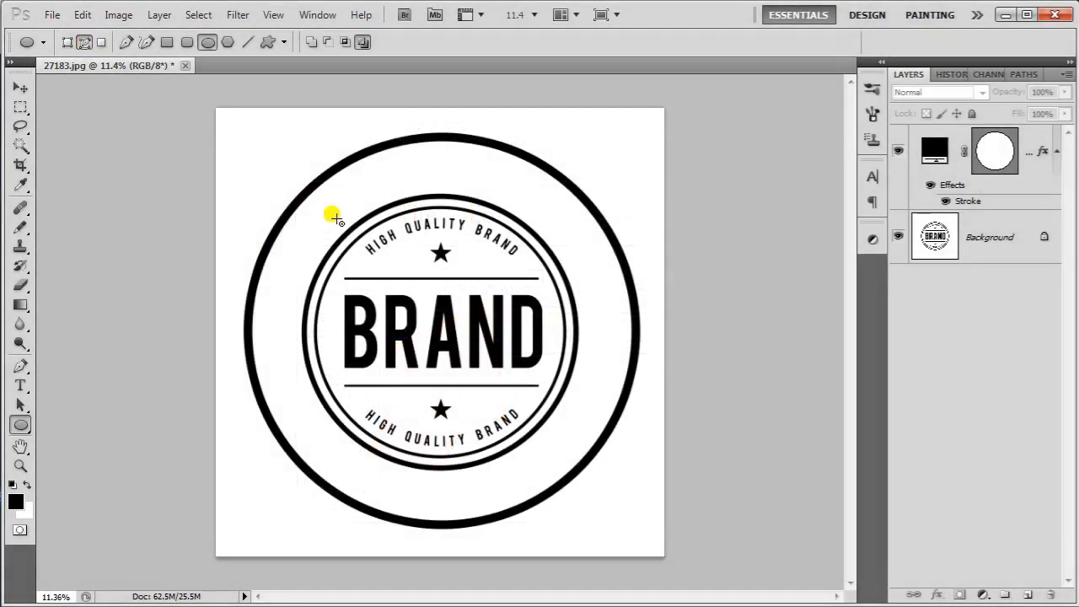
- Draw a circular path just outside the inner badge rings and add the horizontal text "PHOTOSHOP TUTORIAL" along its upper arc
{"action": "left_click_drag", "start_coordinate": [306, 207], "coordinate": [320, 220]}
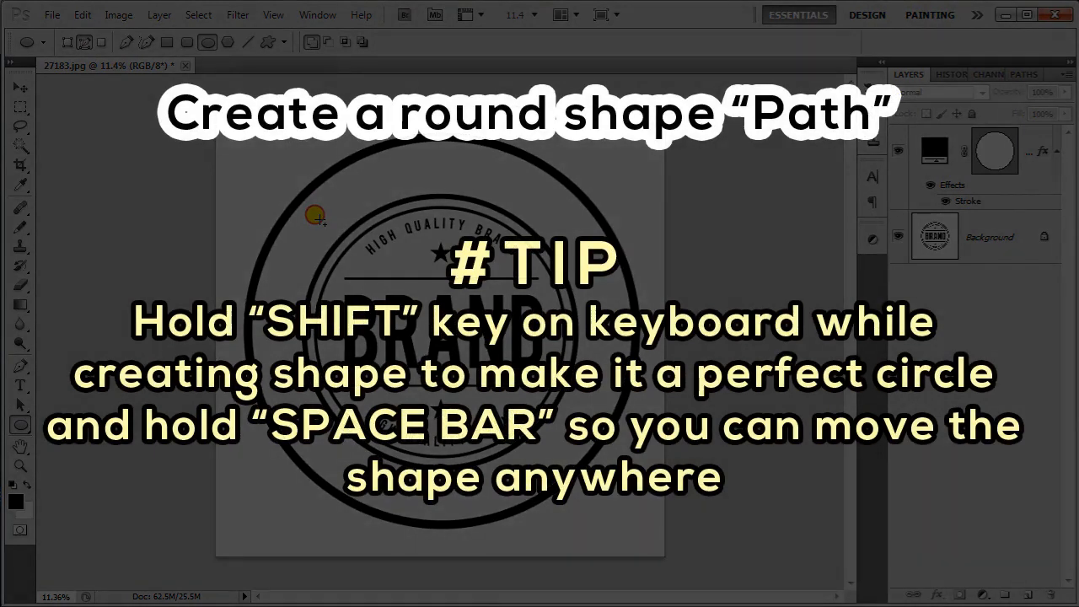
{"action": "left_click_drag", "start_coordinate": [315, 216], "coordinate": [581, 488]}
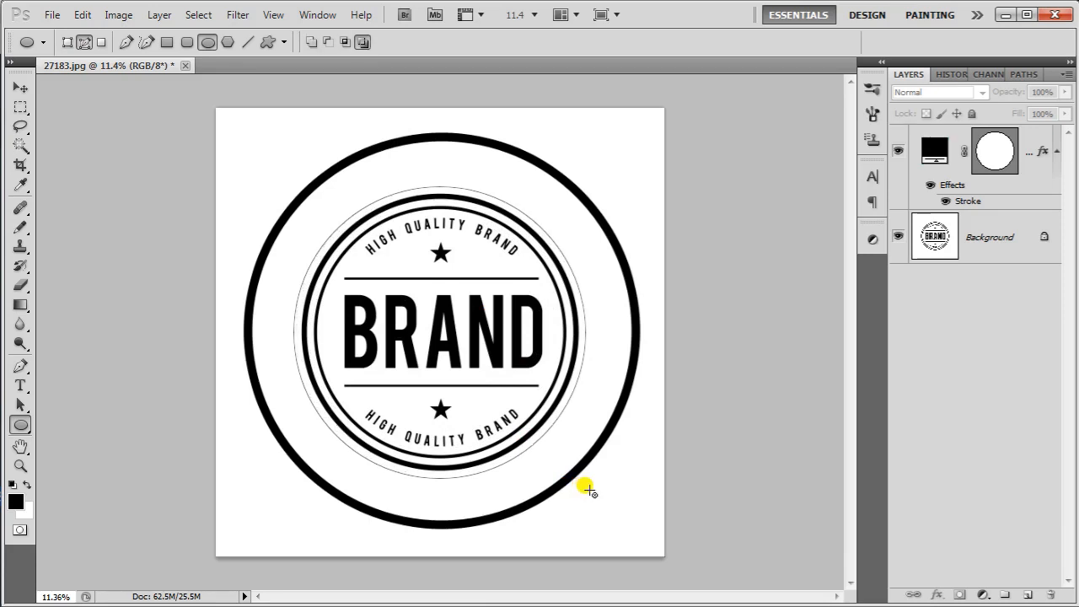
{"action": "key", "text": "t"}
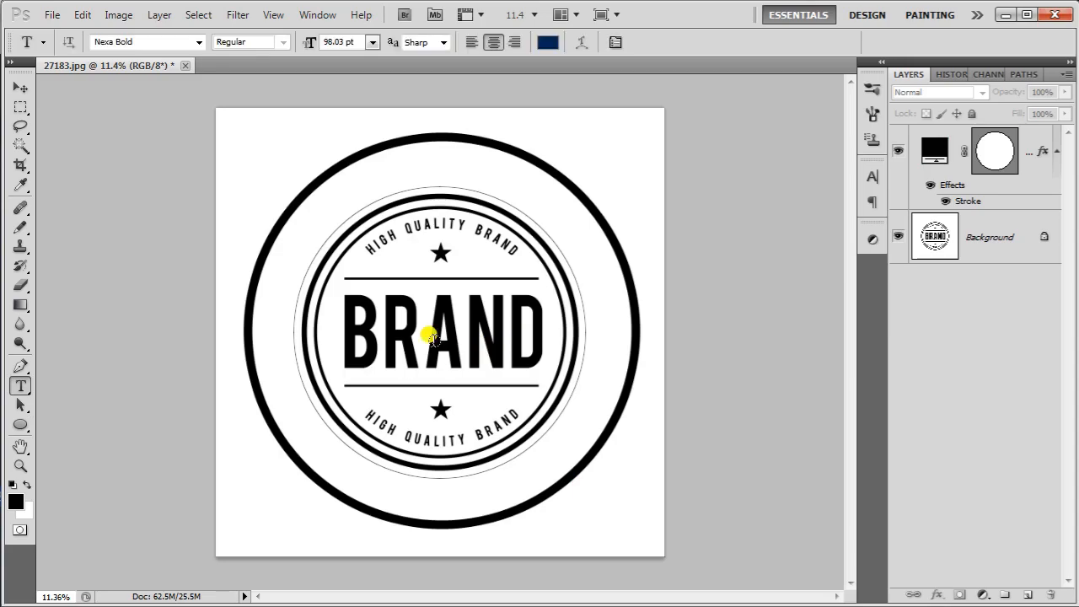
{"action": "left_click", "coordinate": [20, 386]}
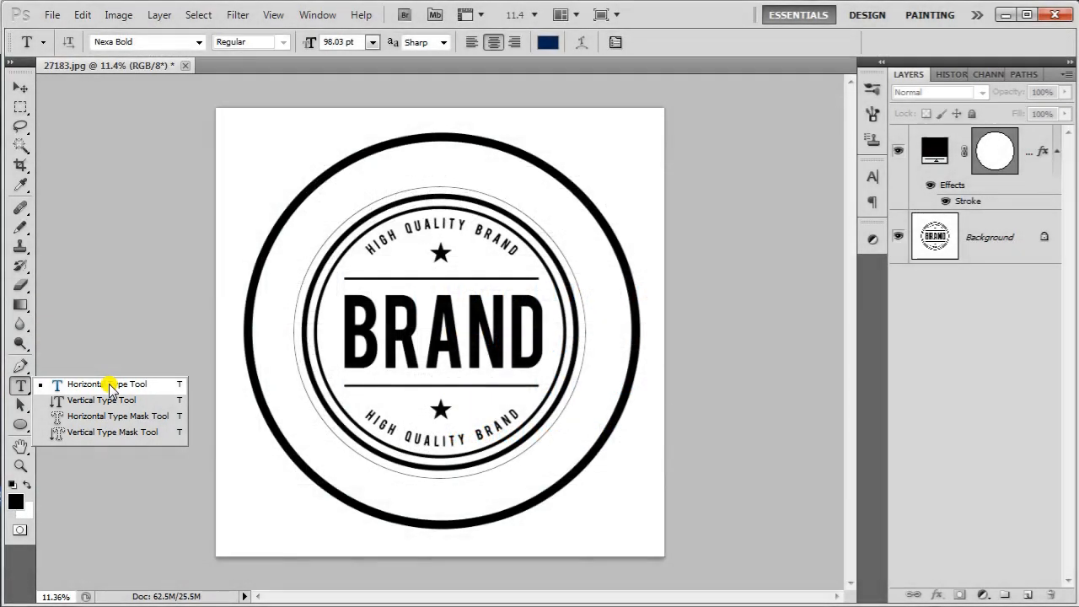
{"action": "left_click", "coordinate": [111, 385]}
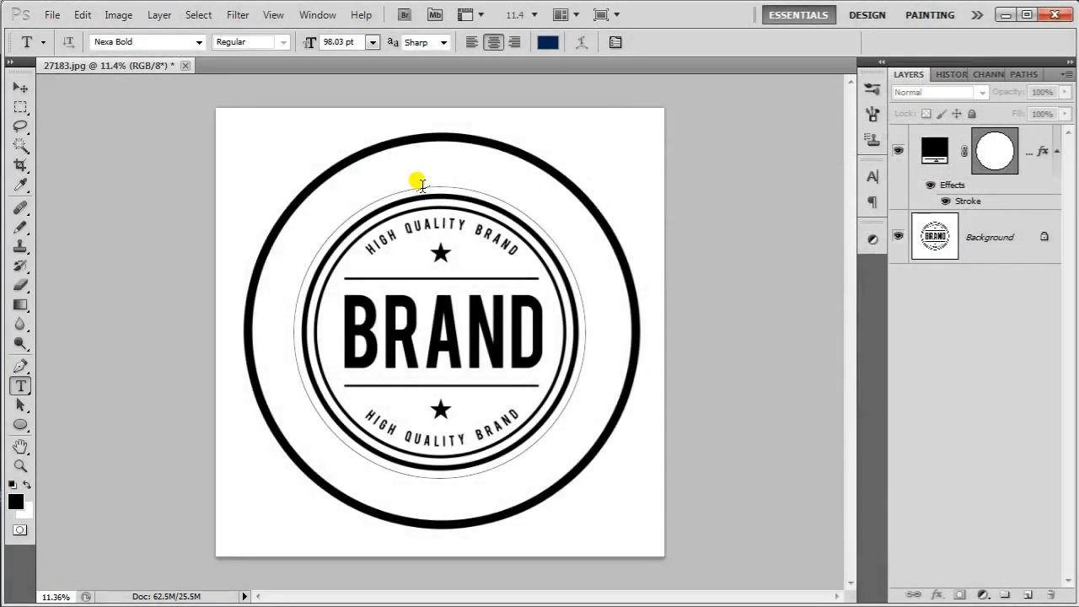
{"action": "left_click", "coordinate": [421, 185]}
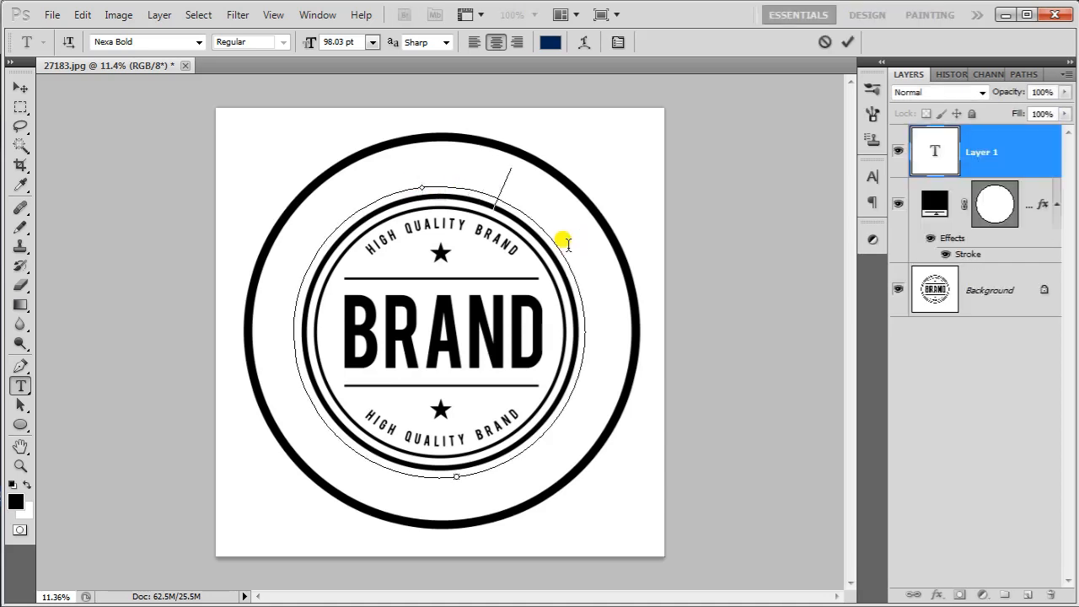
{"action": "type", "text": "SHOP"}
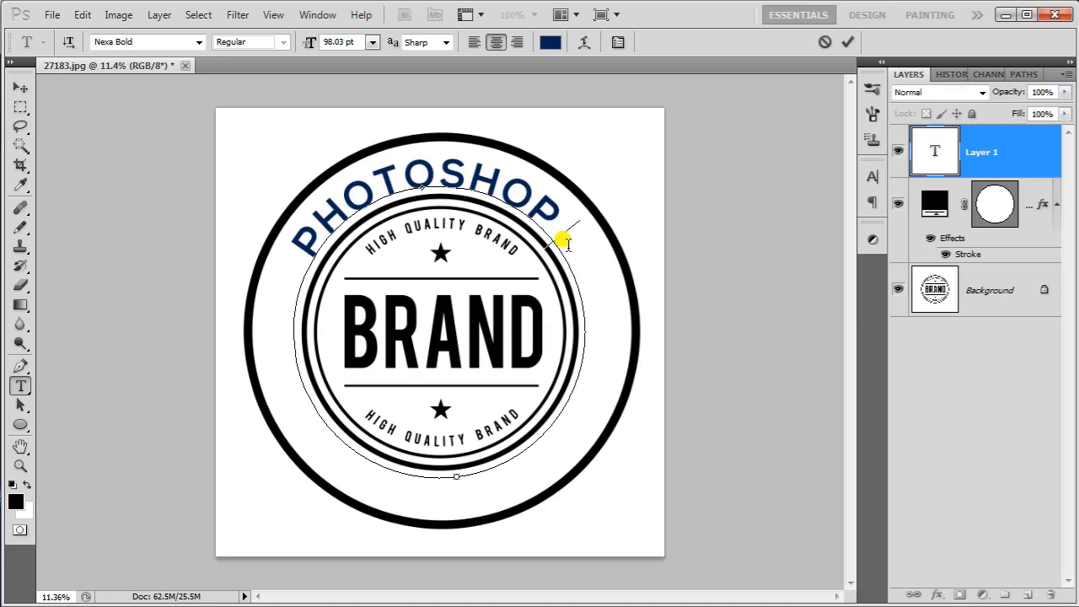
{"action": "type", "text": " TUTOR"}
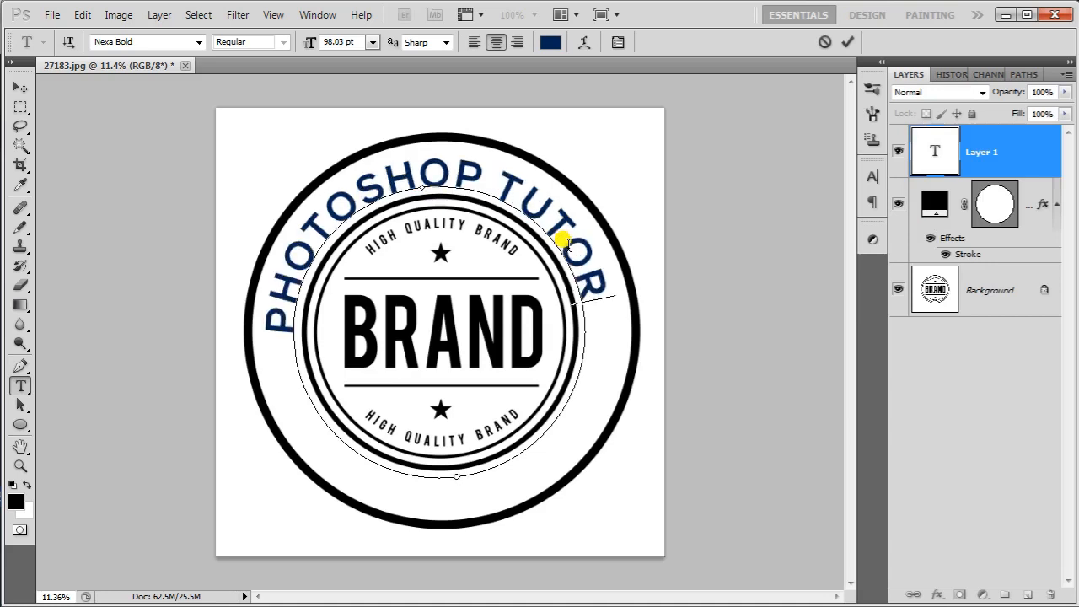
{"action": "type", "text": "IAL"}
{"action": "key", "text": "ctrl+Return"}
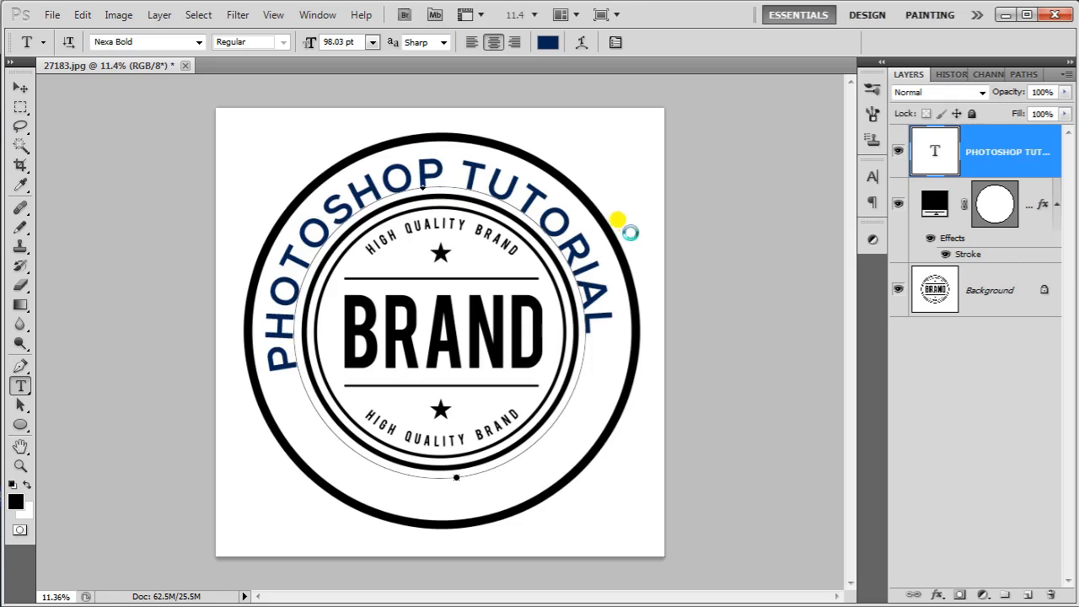
{"action": "key", "text": "v"}
{"action": "left_click", "coordinate": [659, 213]}
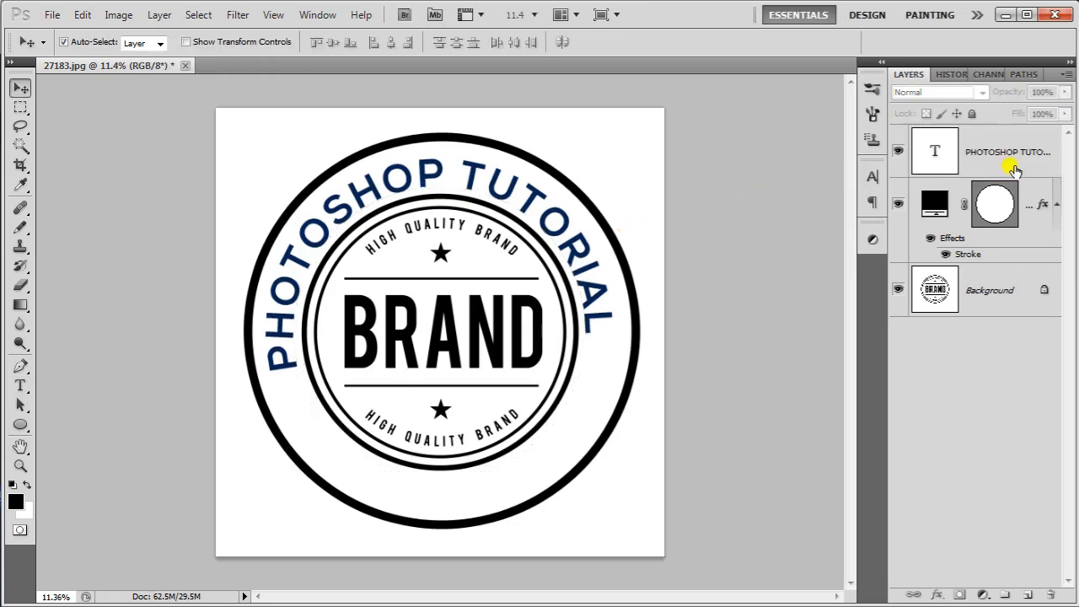
- Rotate the curved "PHOTOSHOP TUTORIAL" text slightly clockwise in small increments to align it over the badge
{"action": "left_click", "coordinate": [1014, 170]}
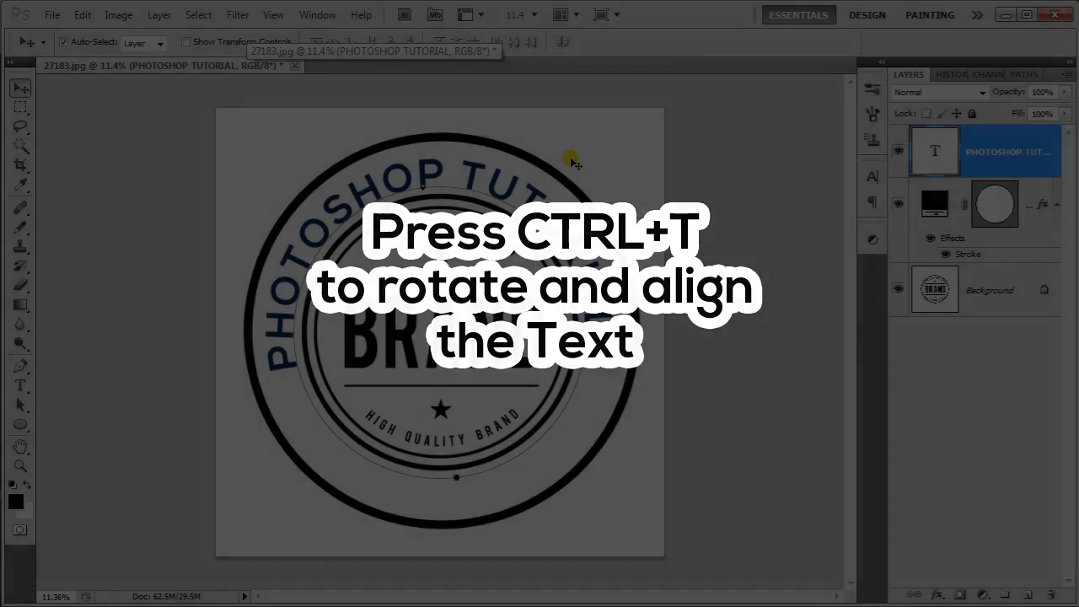
{"action": "key", "text": "ctrl+t"}
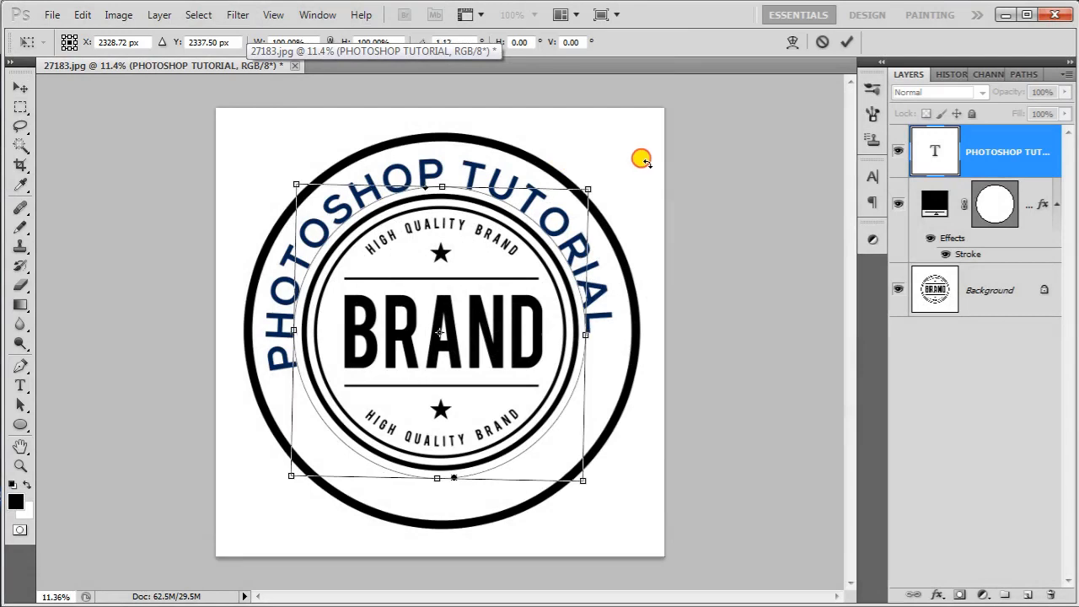
{"action": "left_click_drag", "start_coordinate": [637, 152], "coordinate": [658, 175]}
{"action": "key", "text": "Return"}
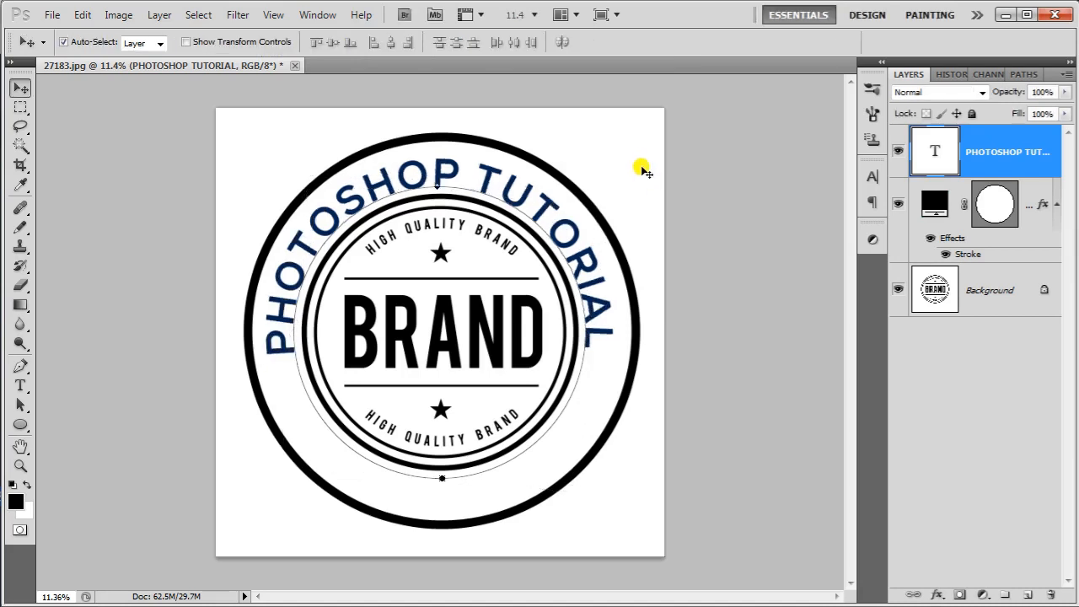
{"action": "key", "text": "ctrl+t"}
{"action": "left_click_drag", "start_coordinate": [632, 149], "coordinate": [638, 156]}
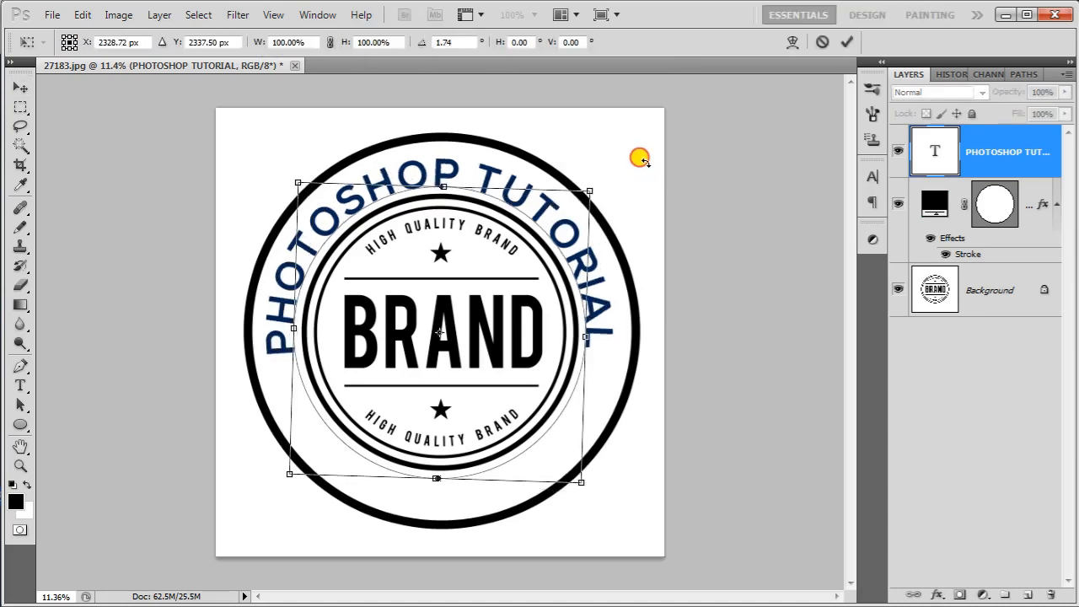
{"action": "key", "text": "Return"}
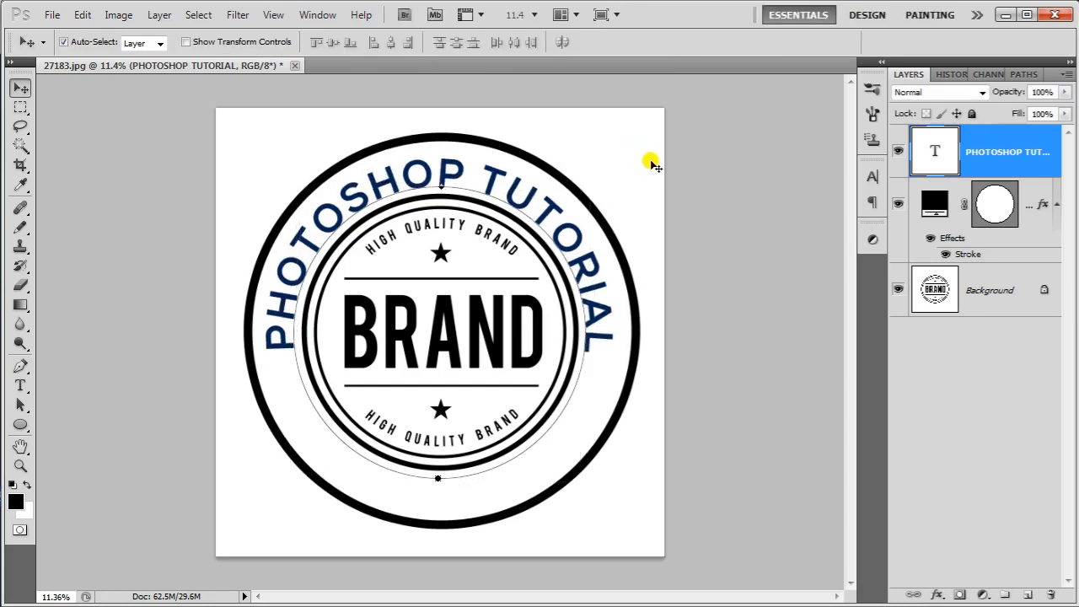
{"action": "key", "text": "ctrl+t"}
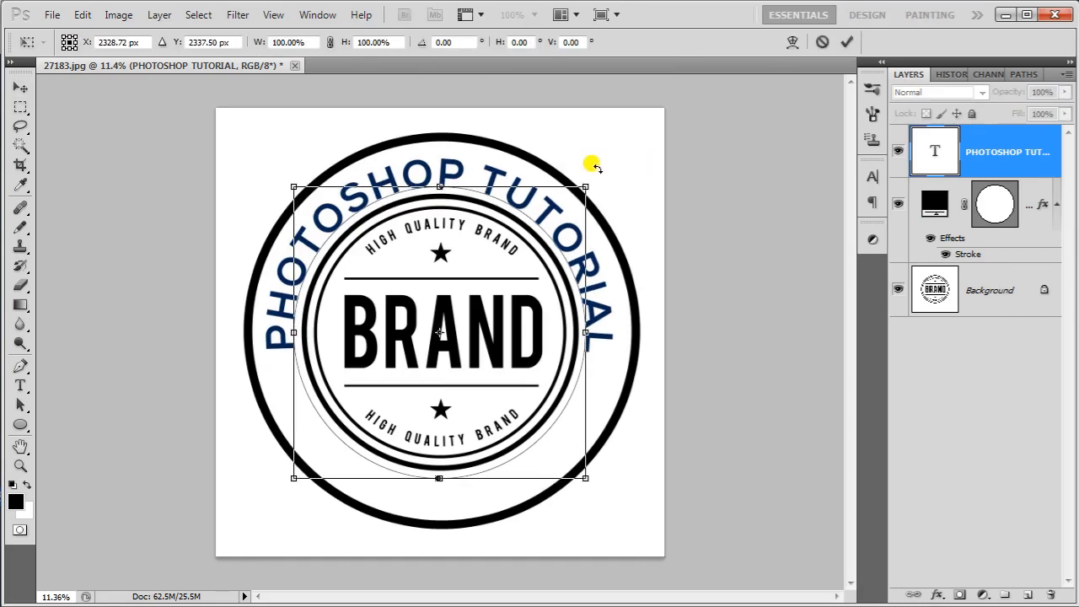
{"action": "key", "text": "Return"}
{"action": "left_click", "coordinate": [671, 170]}
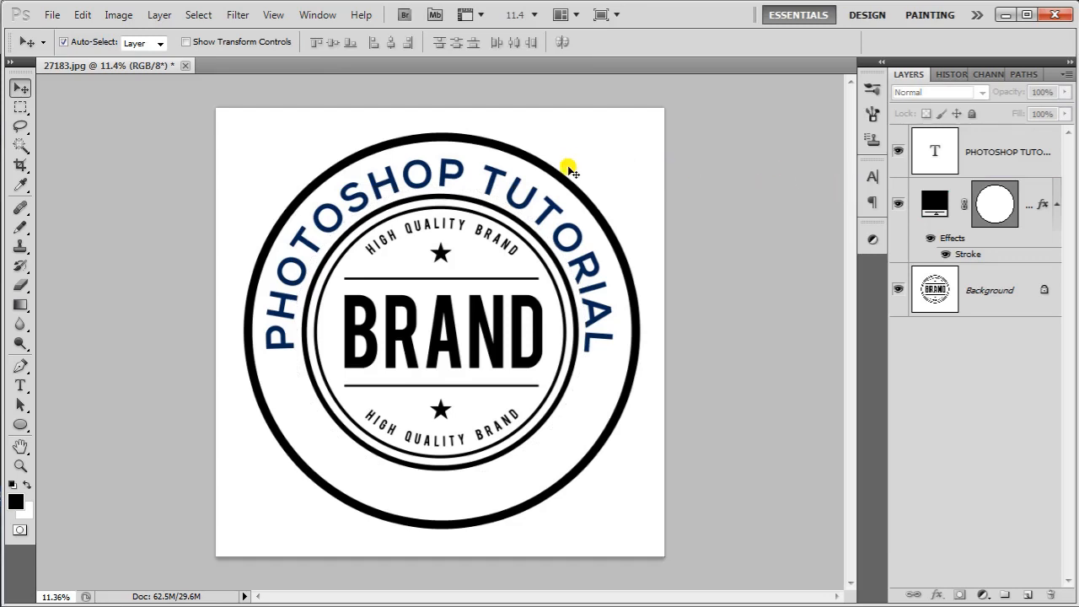
- Fine-tune the curved title's alignment with a further 2.34° clockwise rotation and another small clockwise nudge
{"action": "left_click", "coordinate": [536, 193]}
{"action": "key", "text": "ctrl+t"}
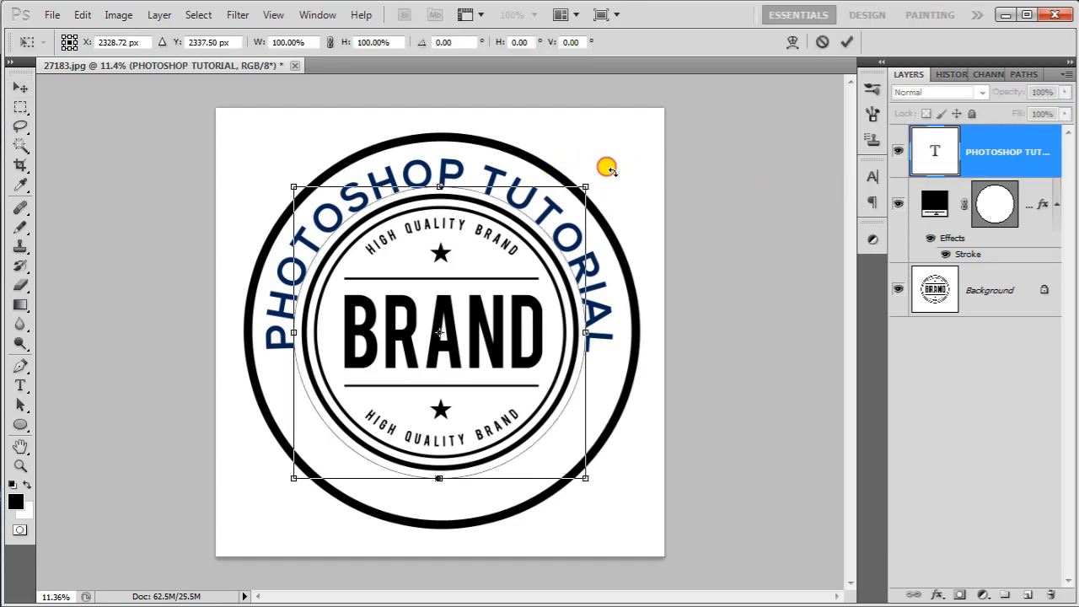
{"action": "left_click_drag", "start_coordinate": [611, 169], "coordinate": [619, 168]}
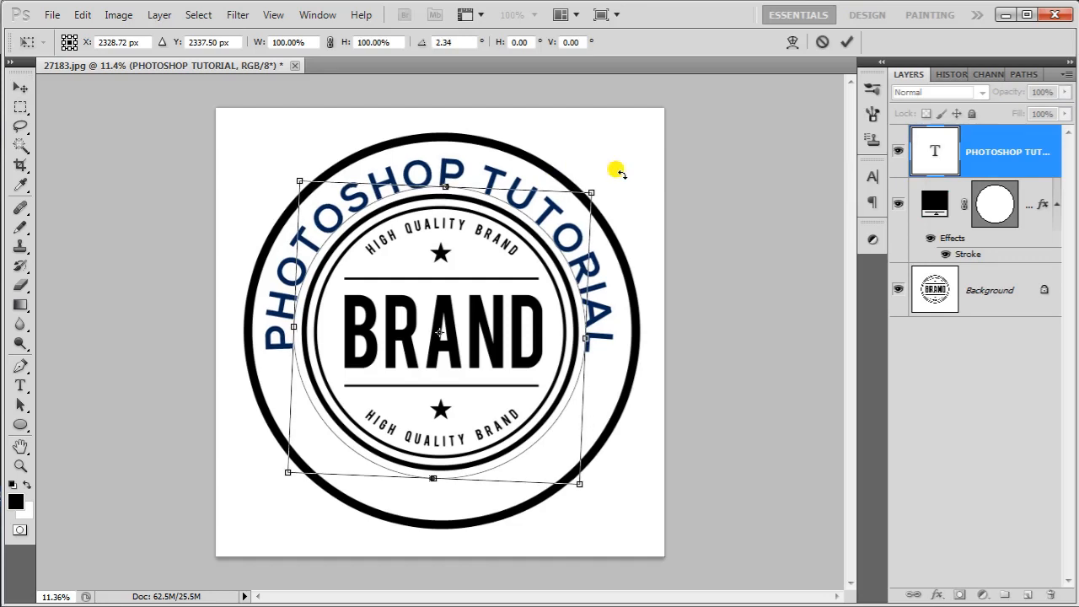
{"action": "key", "text": "Return"}
{"action": "key", "text": "ctrl+t"}
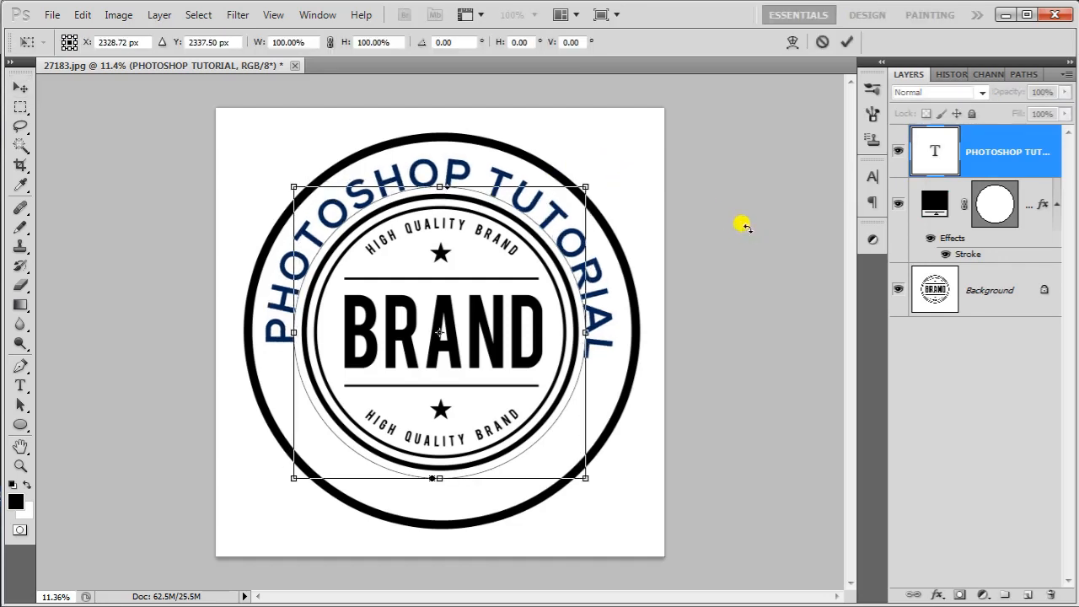
{"action": "left_click_drag", "start_coordinate": [619, 232], "coordinate": [619, 239]}
{"action": "key", "text": "Return"}
{"action": "left_click", "coordinate": [738, 210]}
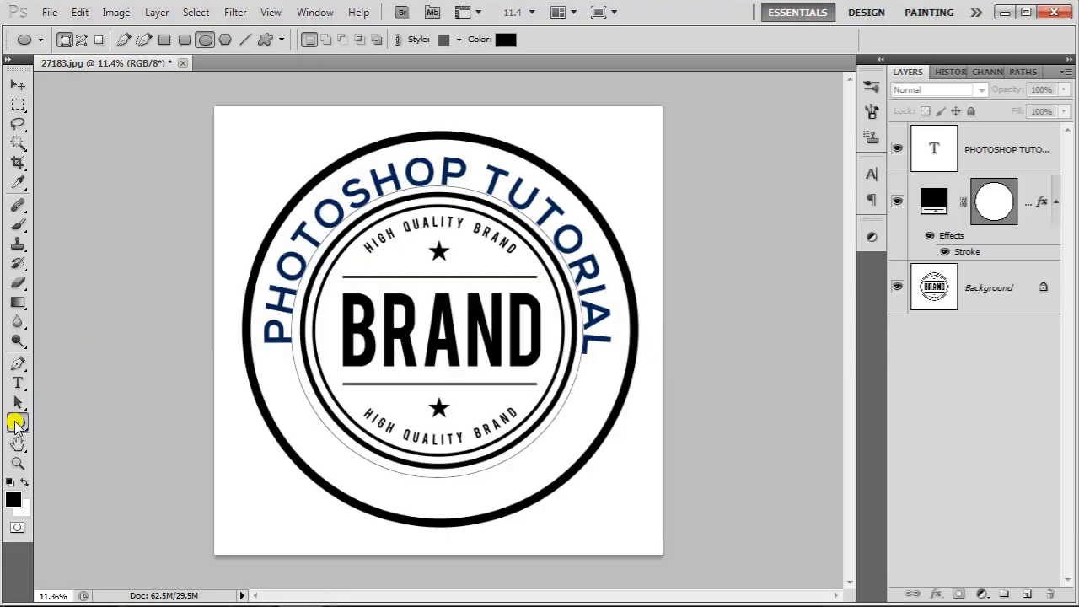
- Draw a second circular path around the inner badge rings using the Ellipse tool in Paths mode
{"action": "left_click", "coordinate": [18, 422]}
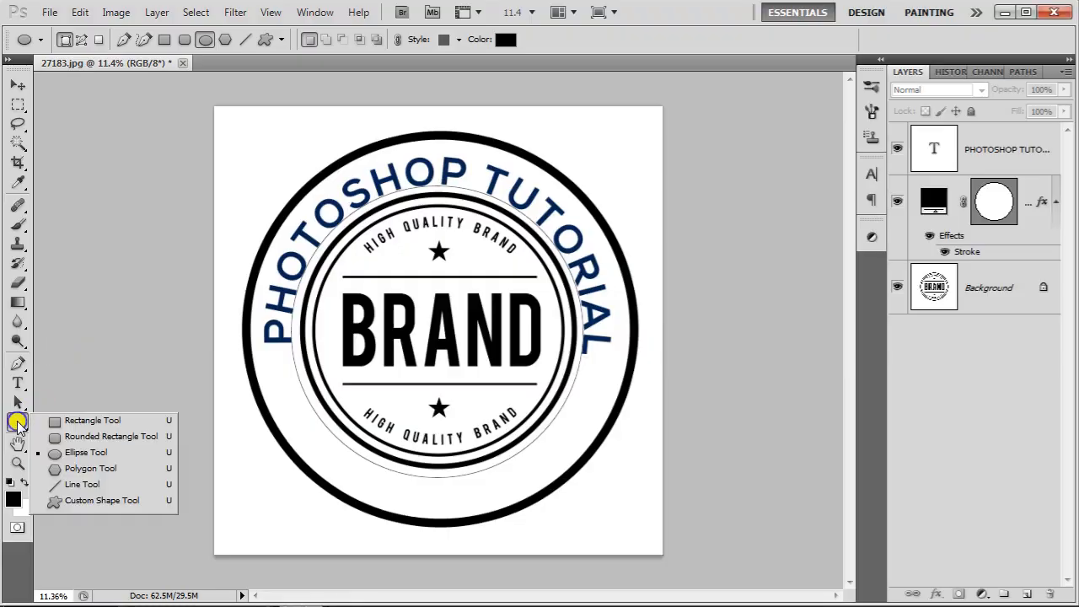
{"action": "left_click", "coordinate": [99, 452]}
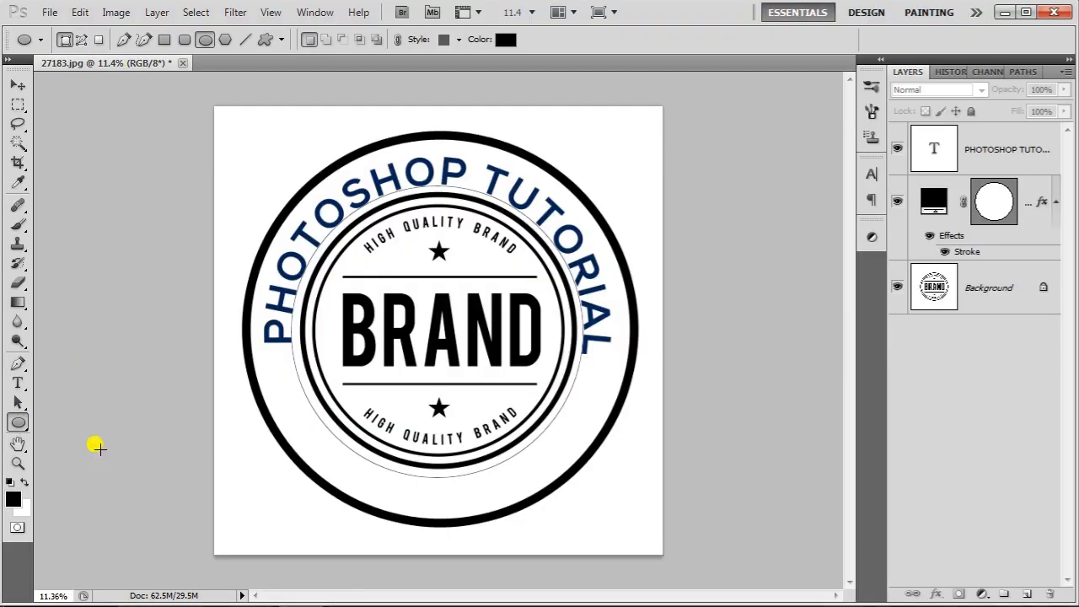
{"action": "left_click", "coordinate": [81, 38]}
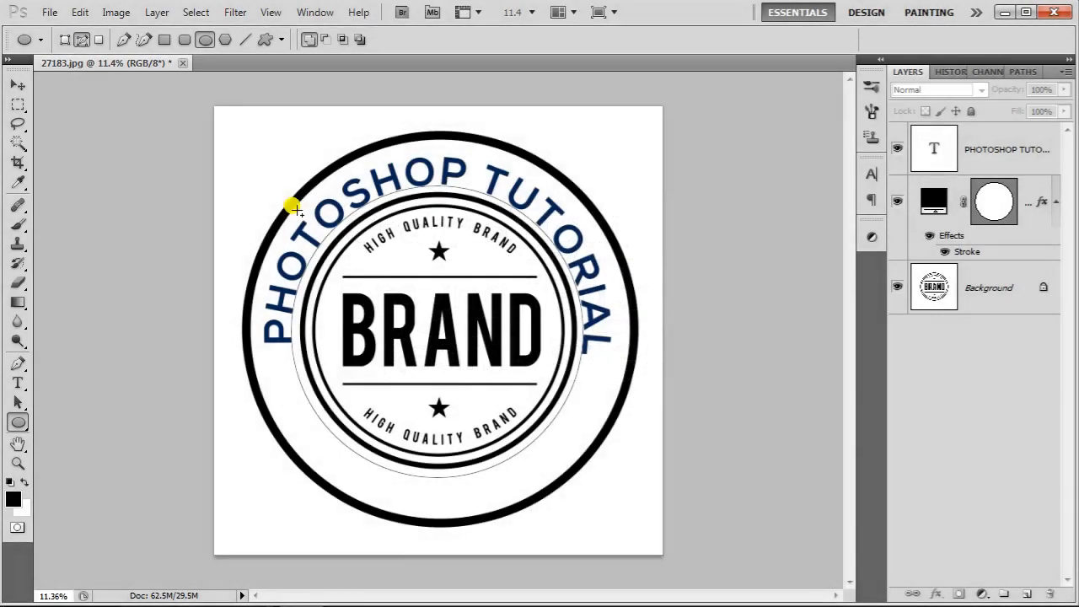
{"action": "left_click_drag", "start_coordinate": [292, 205], "coordinate": [589, 475]}
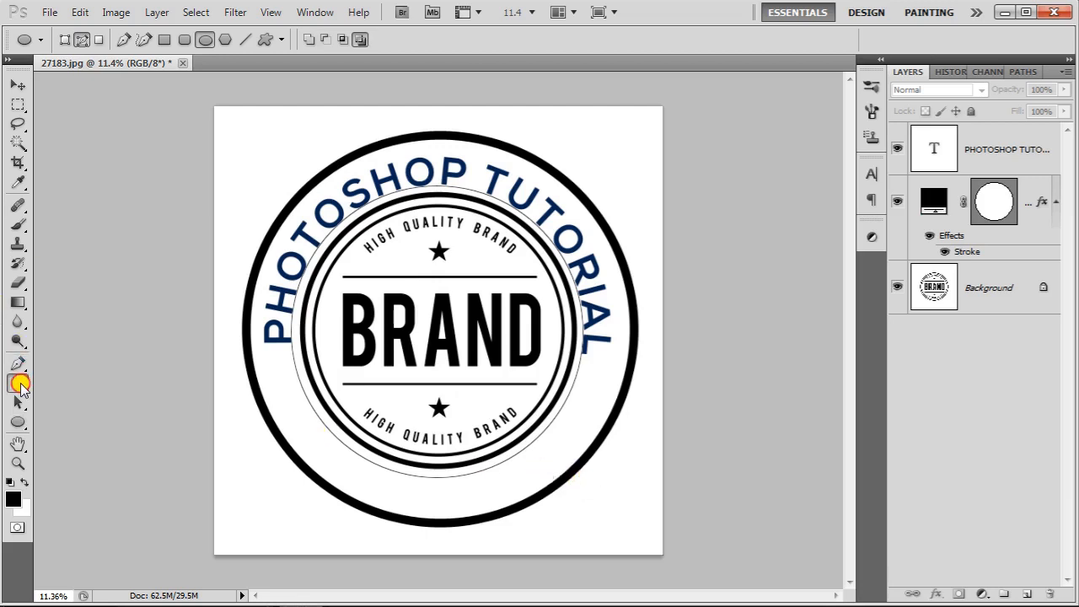
- Add the horizontal text "Text Below" along the lower arc of the new circular path
{"action": "left_click", "coordinate": [17, 383]}
{"action": "right_click", "coordinate": [21, 386]}
{"action": "left_click", "coordinate": [63, 384]}
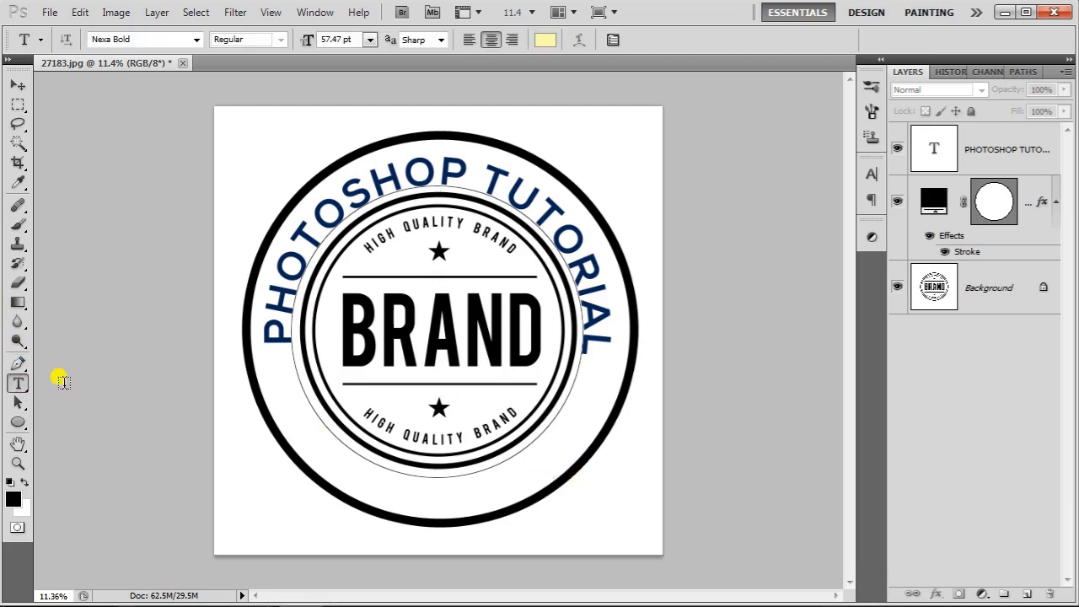
{"action": "left_click", "coordinate": [420, 477]}
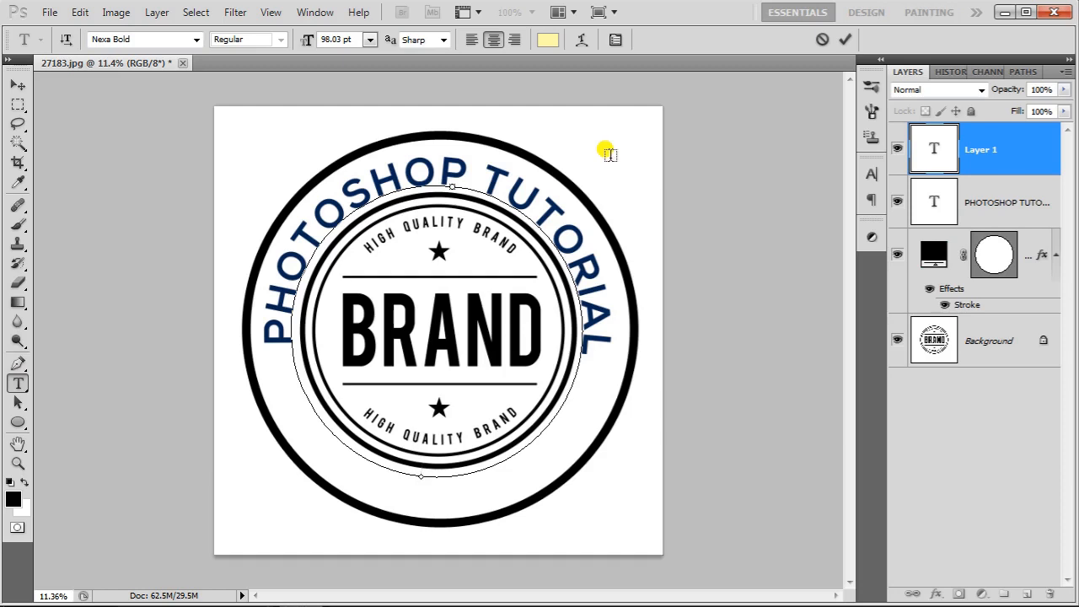
{"action": "type", "text": "Text"}
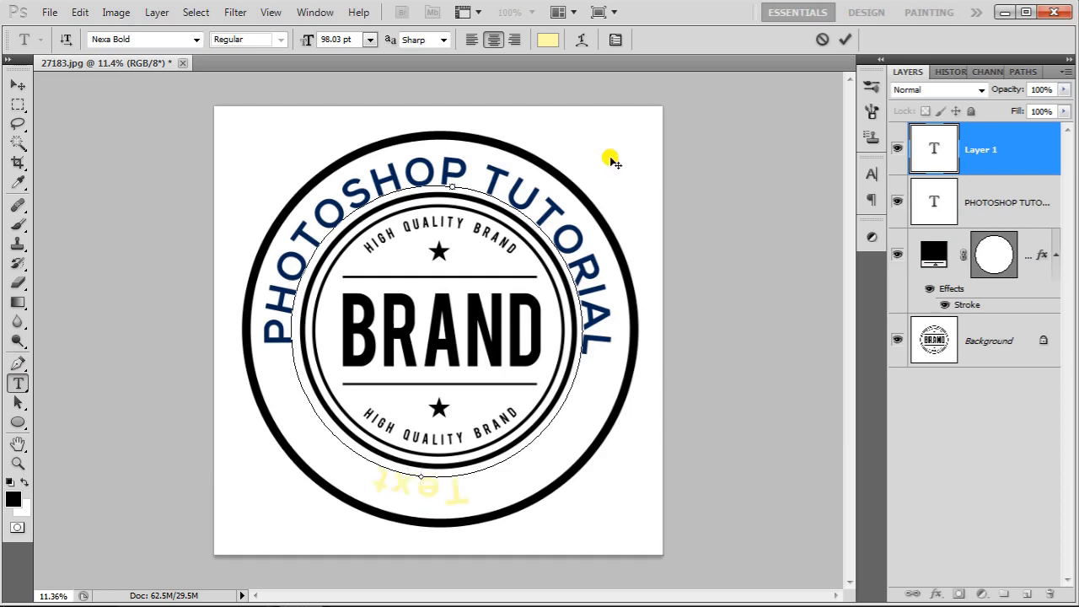
{"action": "type", "text": " Below"}
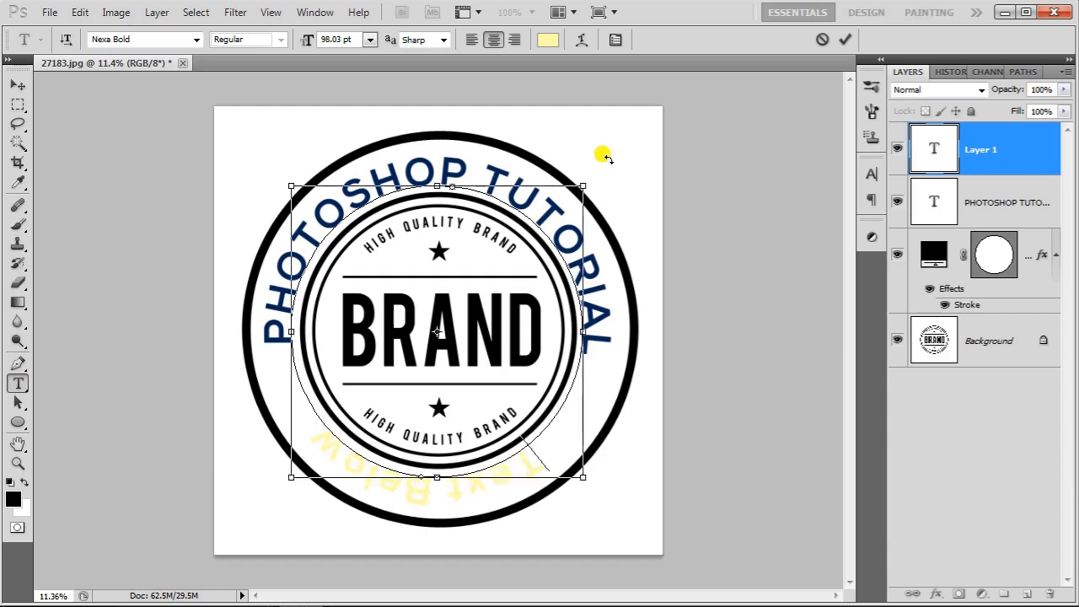
- Recolour all of the "Text Below" lettering black by sampling the colour of the word BRAND
{"action": "key", "text": "ctrl+a"}
{"action": "left_click", "coordinate": [871, 174]}
{"action": "left_click", "coordinate": [808, 273]}
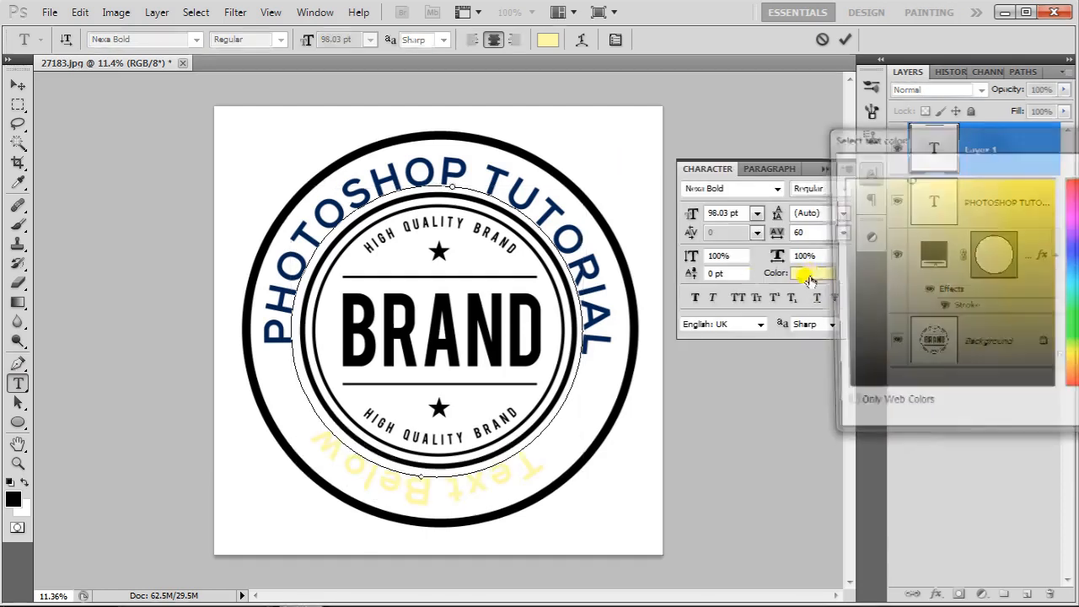
{"action": "left_click", "coordinate": [524, 289]}
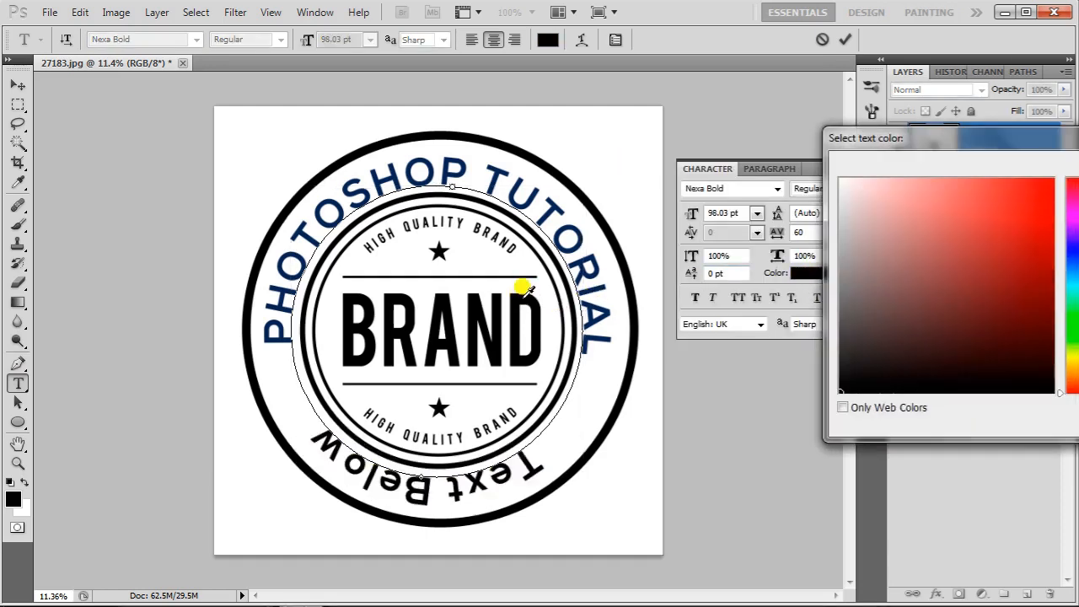
{"action": "key", "text": "Return"}
{"action": "left_click", "coordinate": [872, 173]}
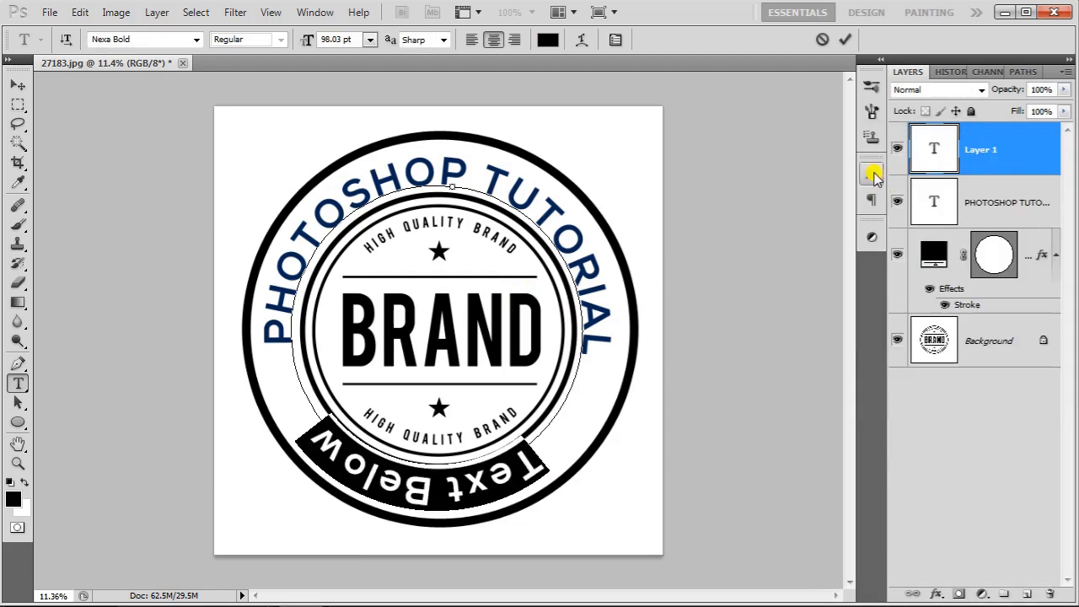
- Flip "Text Below" to the inside of its circular path so it reads upright, and centre it along the lower arc
{"action": "left_click", "coordinate": [497, 461]}
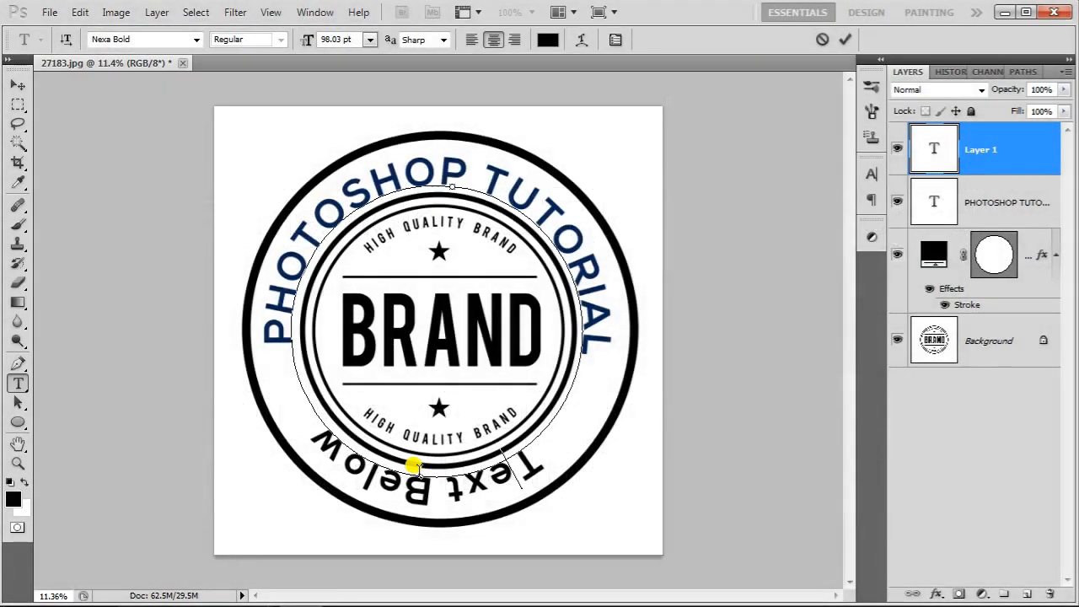
{"action": "key", "text": "ctrl"}
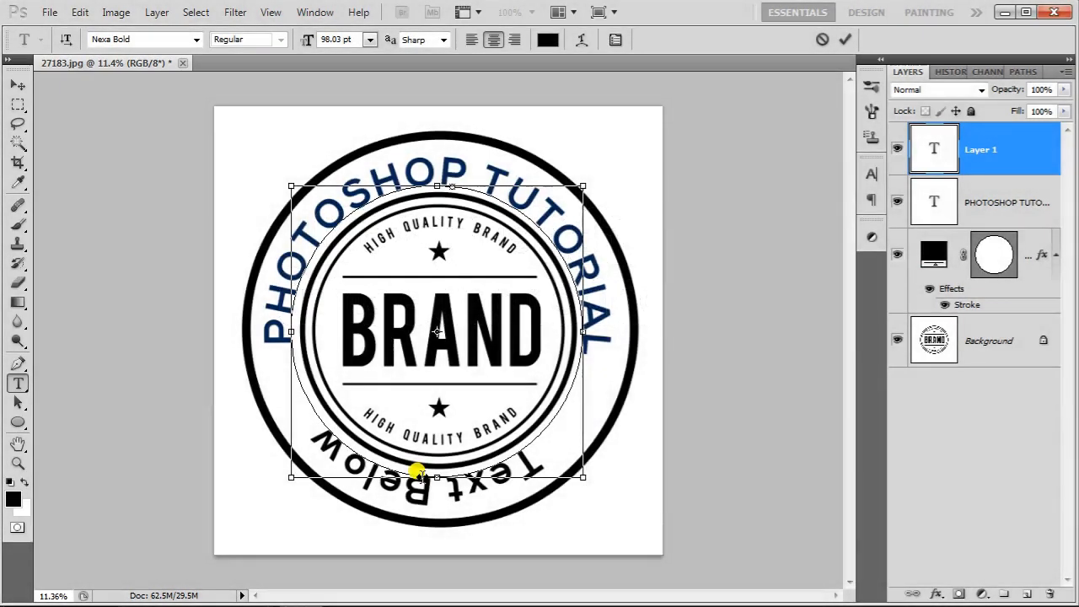
{"action": "left_click_drag", "start_coordinate": [417, 473], "coordinate": [420, 456]}
{"action": "left_click_drag", "start_coordinate": [428, 455], "coordinate": [431, 456]}
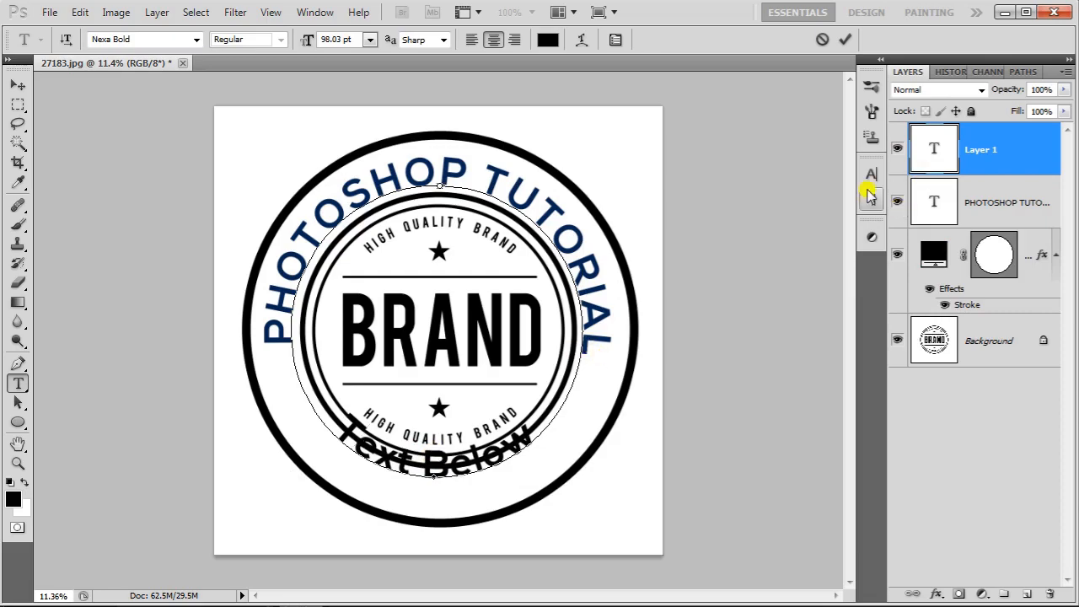
- Try to shift the baseline of "Text Below" to -70 pt without selecting its letters
{"action": "left_click", "coordinate": [872, 174]}
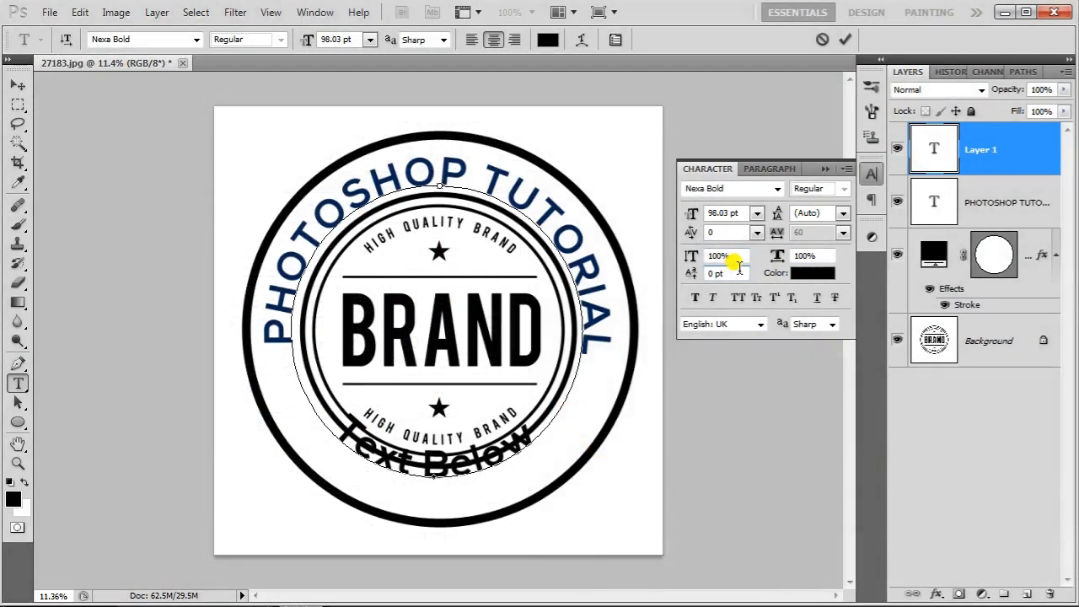
{"action": "left_click", "coordinate": [738, 268]}
{"action": "type", "text": "-60"}
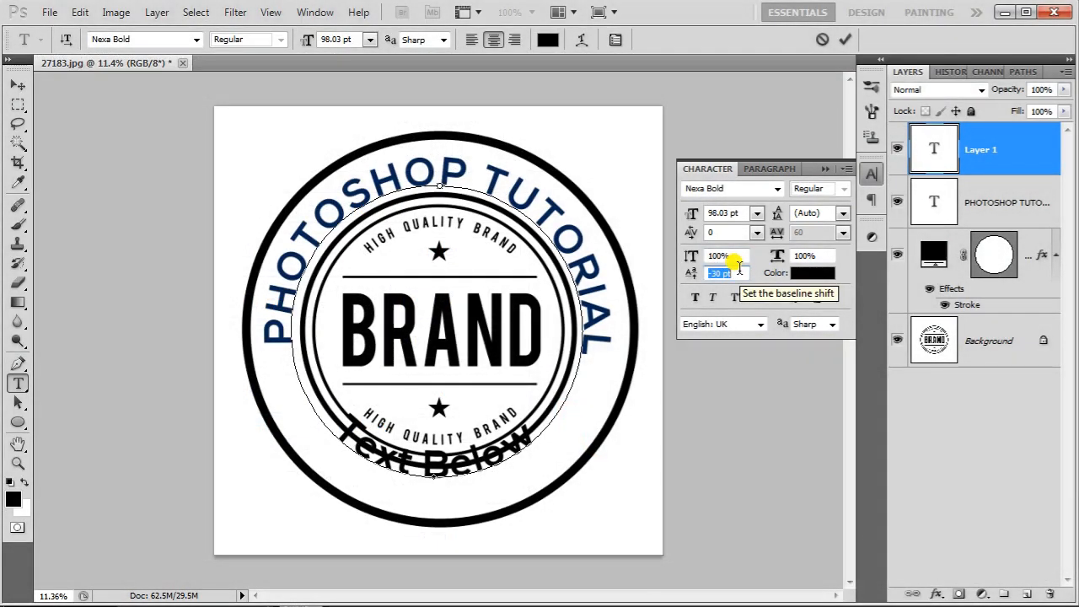
{"action": "key", "text": "Return"}
{"action": "type", "text": "-70"}
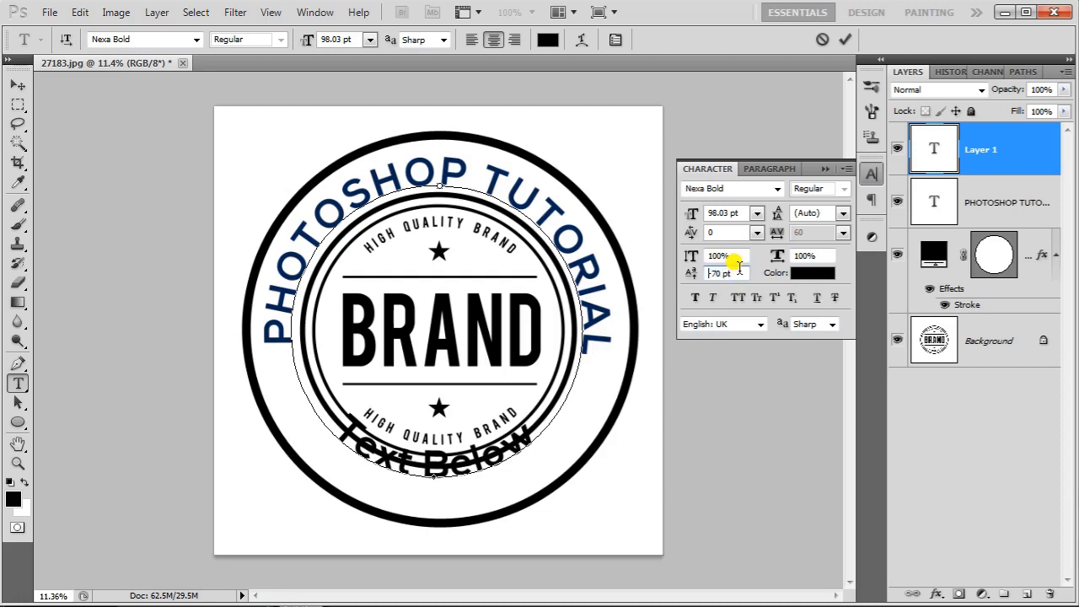
{"action": "key", "text": "Return"}
- Select all of the "Text Below" lettering, set its baseline shift to -70 pt, and commit the text edit
{"action": "key", "text": "ctrl+a"}
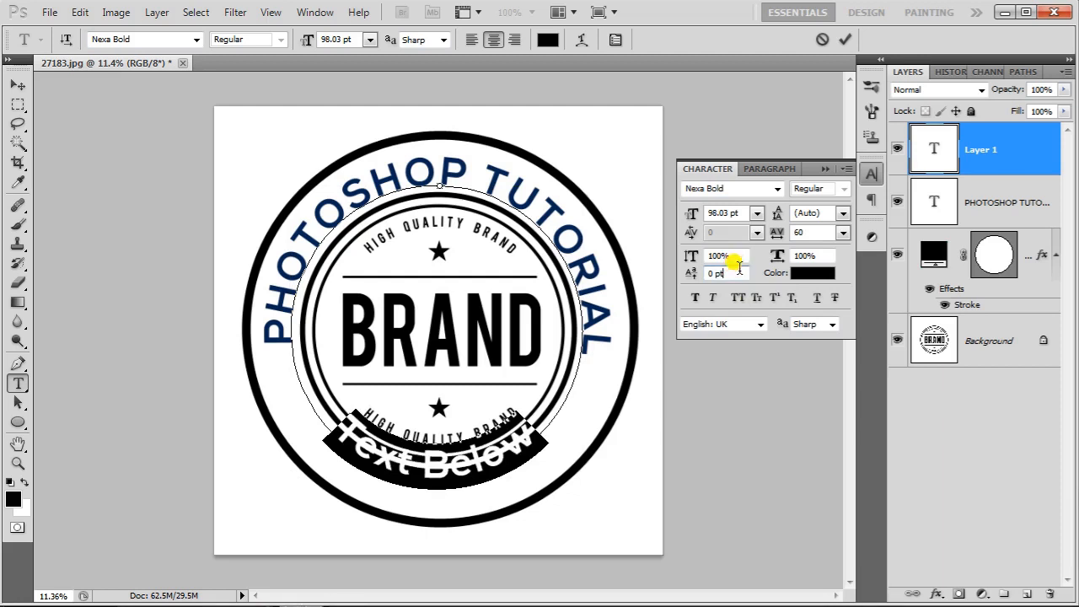
{"action": "key", "text": "shift+Down"}
{"action": "key", "text": "shift+Down"}
{"action": "key", "text": "shift+Down"}
{"action": "key", "text": "shift+Down"}
{"action": "key", "text": "shift+Down"}
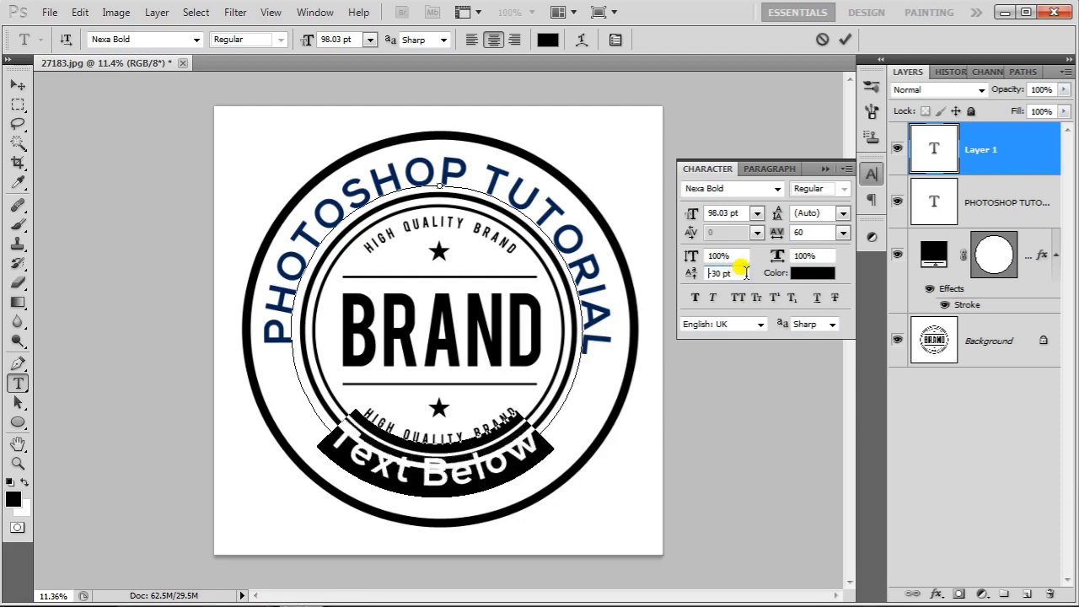
{"action": "key", "text": "shift+Down"}
{"action": "key", "text": "shift+Down"}
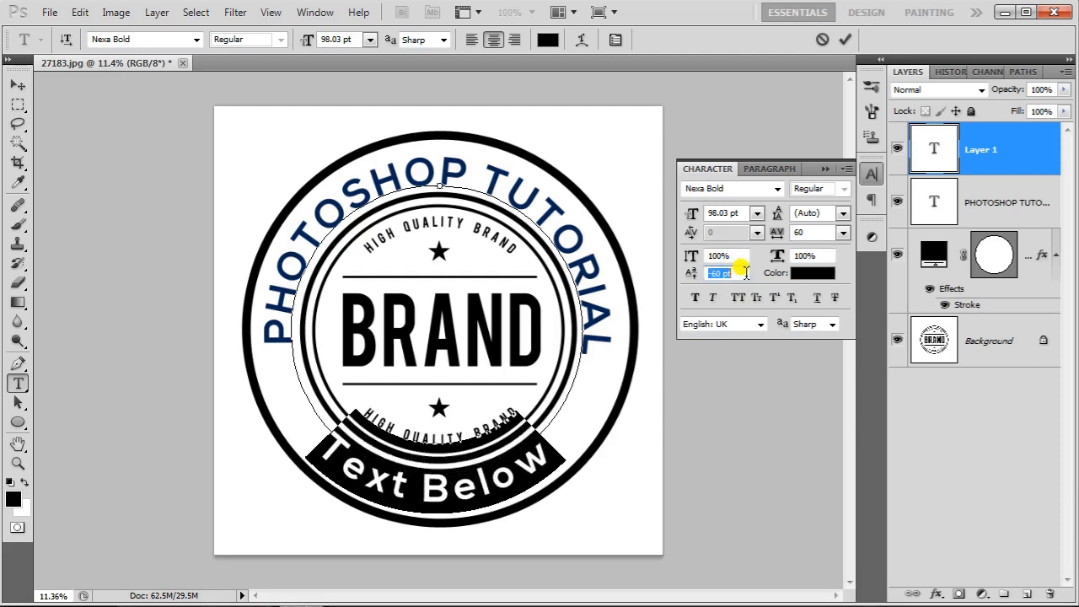
{"action": "key", "text": "Return"}
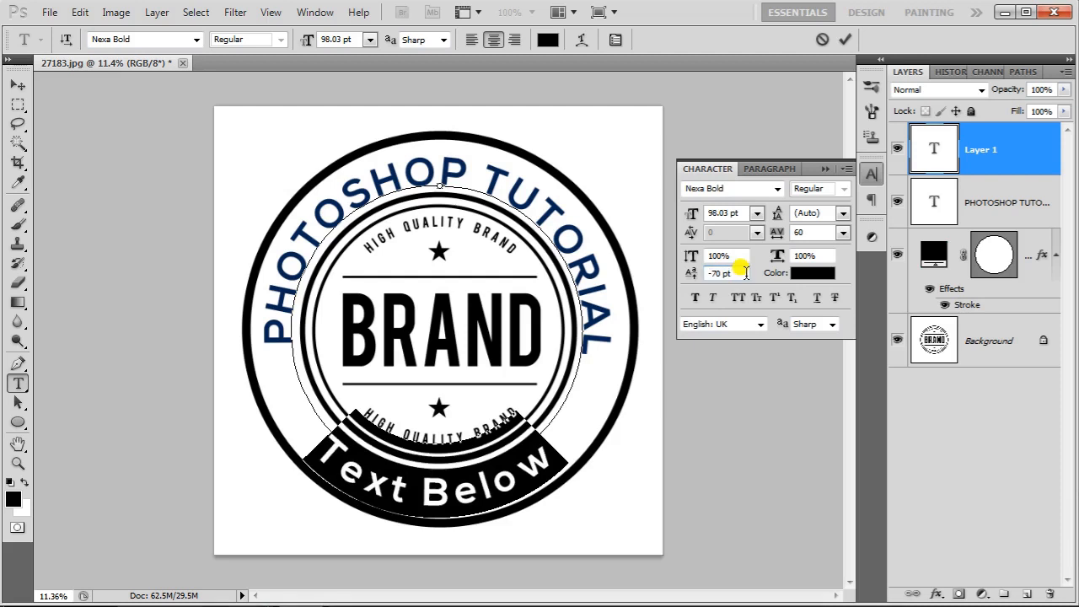
{"action": "key", "text": "BackSpace"}
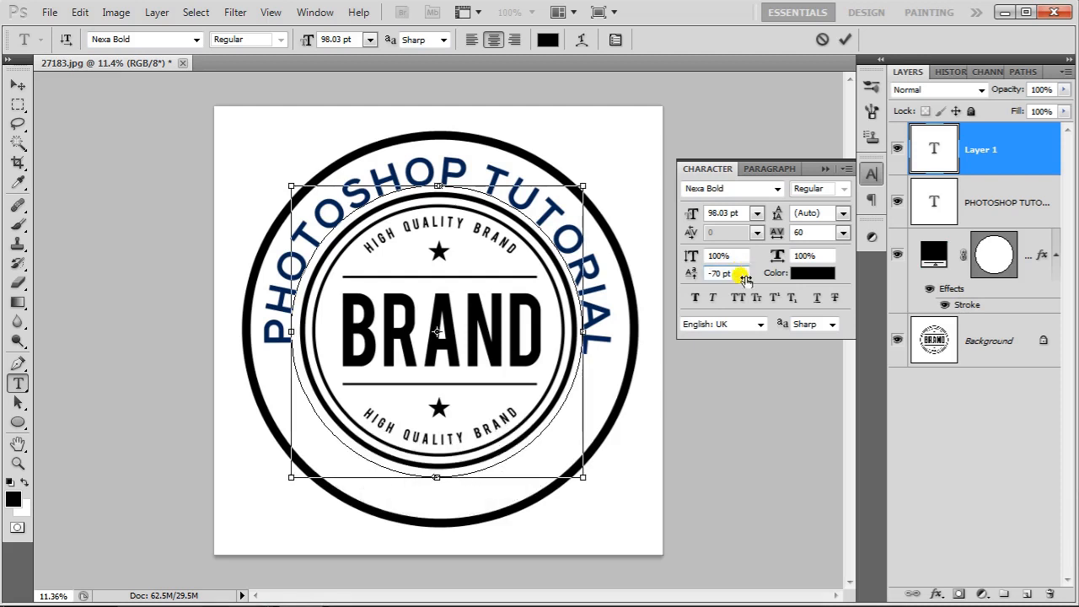
{"action": "key", "text": "ctrl+z"}
{"action": "key", "text": "ctrl+Return"}
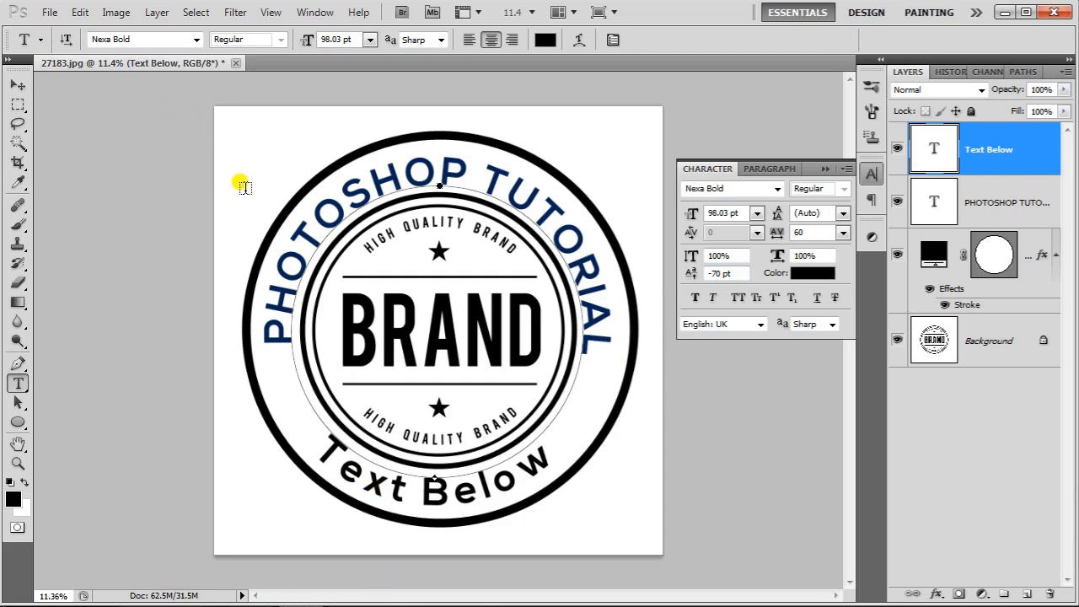
- Hide the Character settings and deselect the "Text Below" layer using the Move tool
{"action": "left_click", "coordinate": [18, 86]}
{"action": "left_click", "coordinate": [871, 174]}
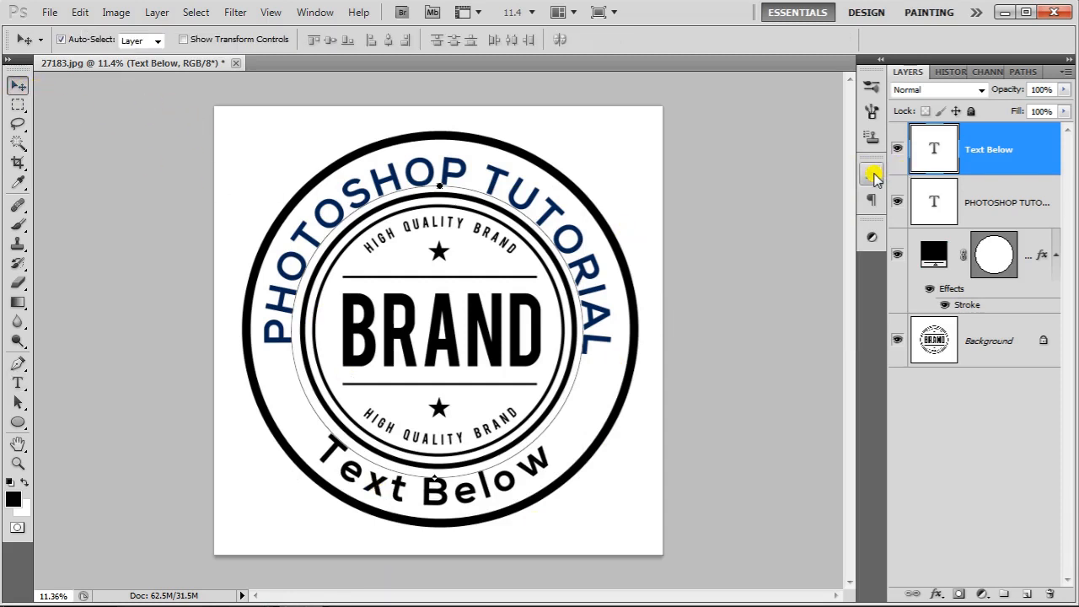
{"action": "left_click", "coordinate": [730, 322]}
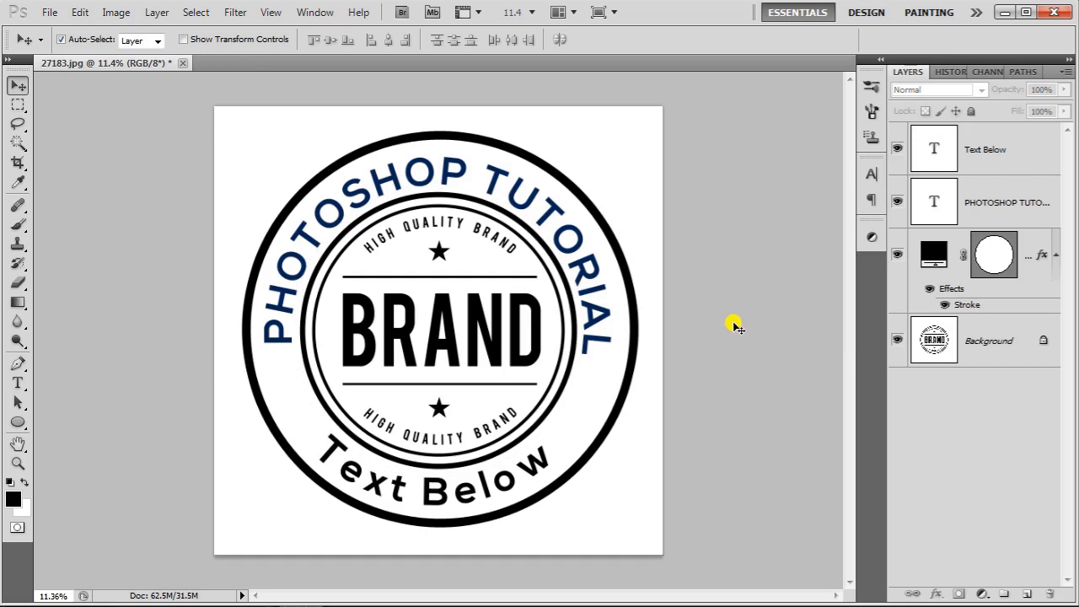